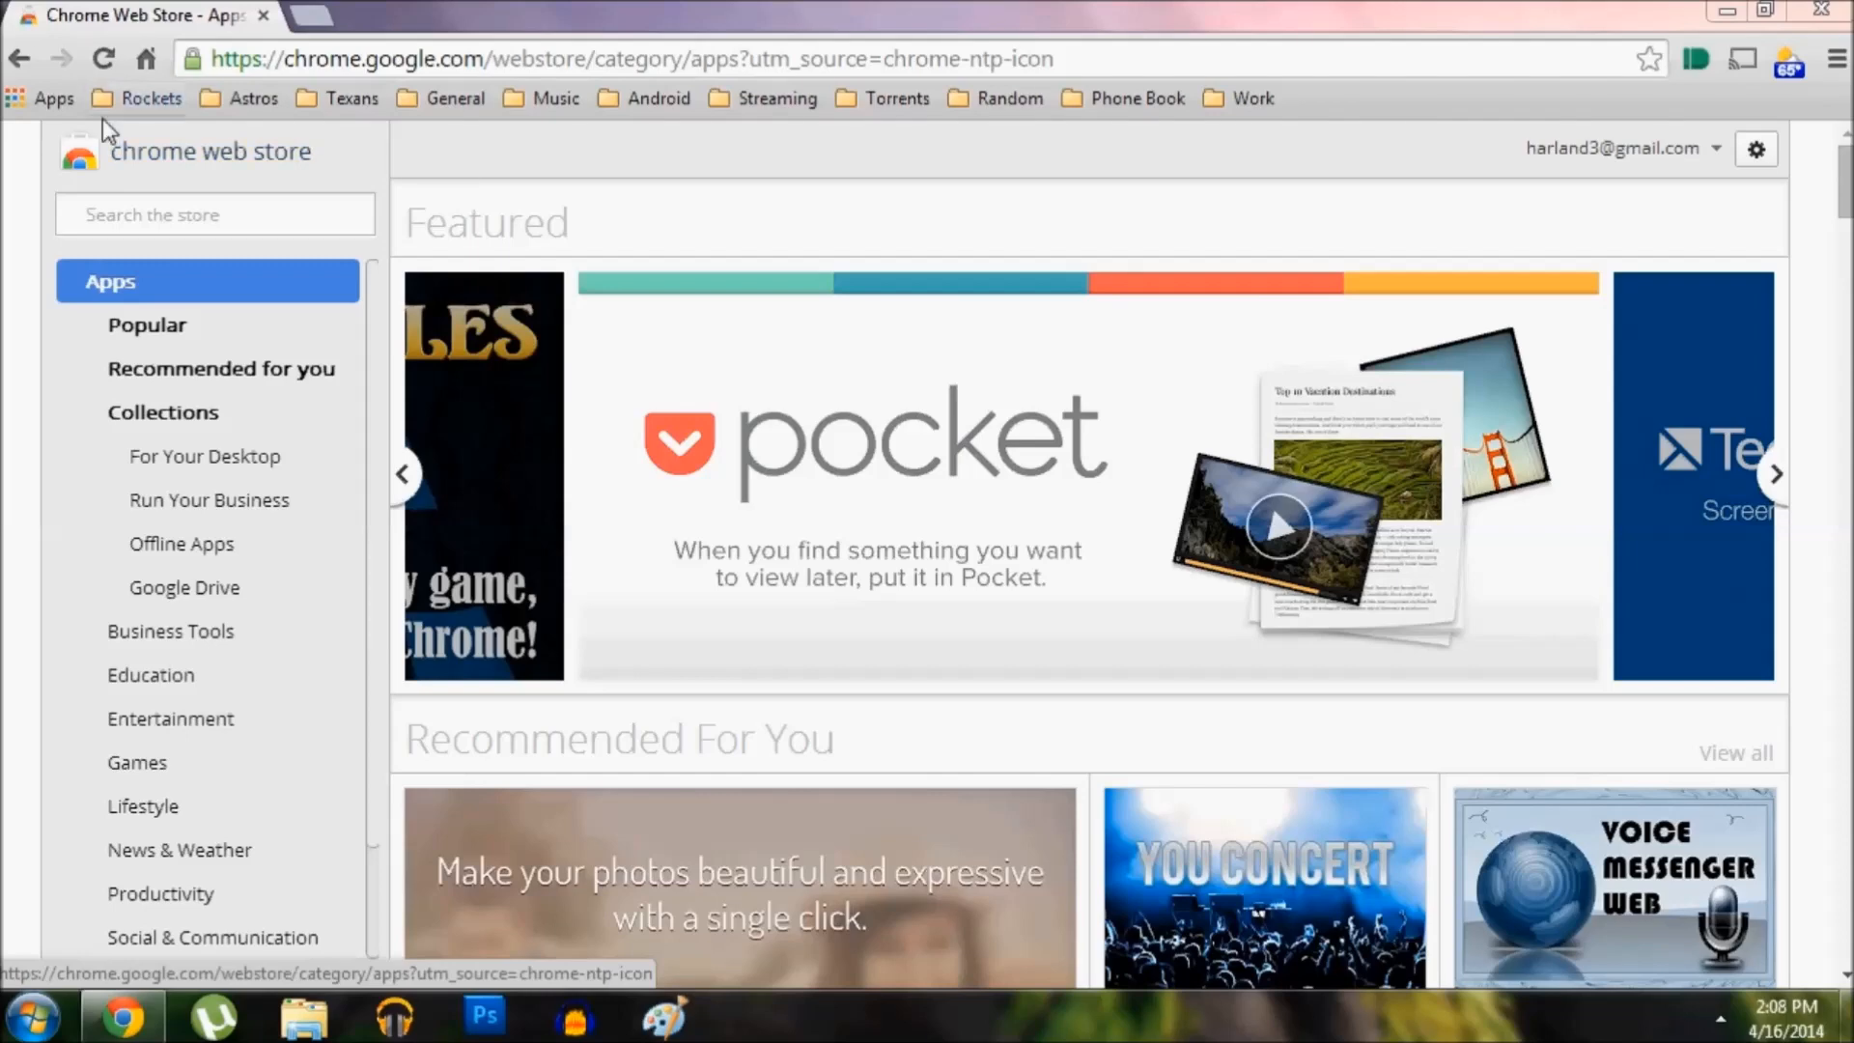
# - Find 'chrome remote desktop' in the store, add it for free, and launch it from the App Launcher
pyautogui.click(130, 214)
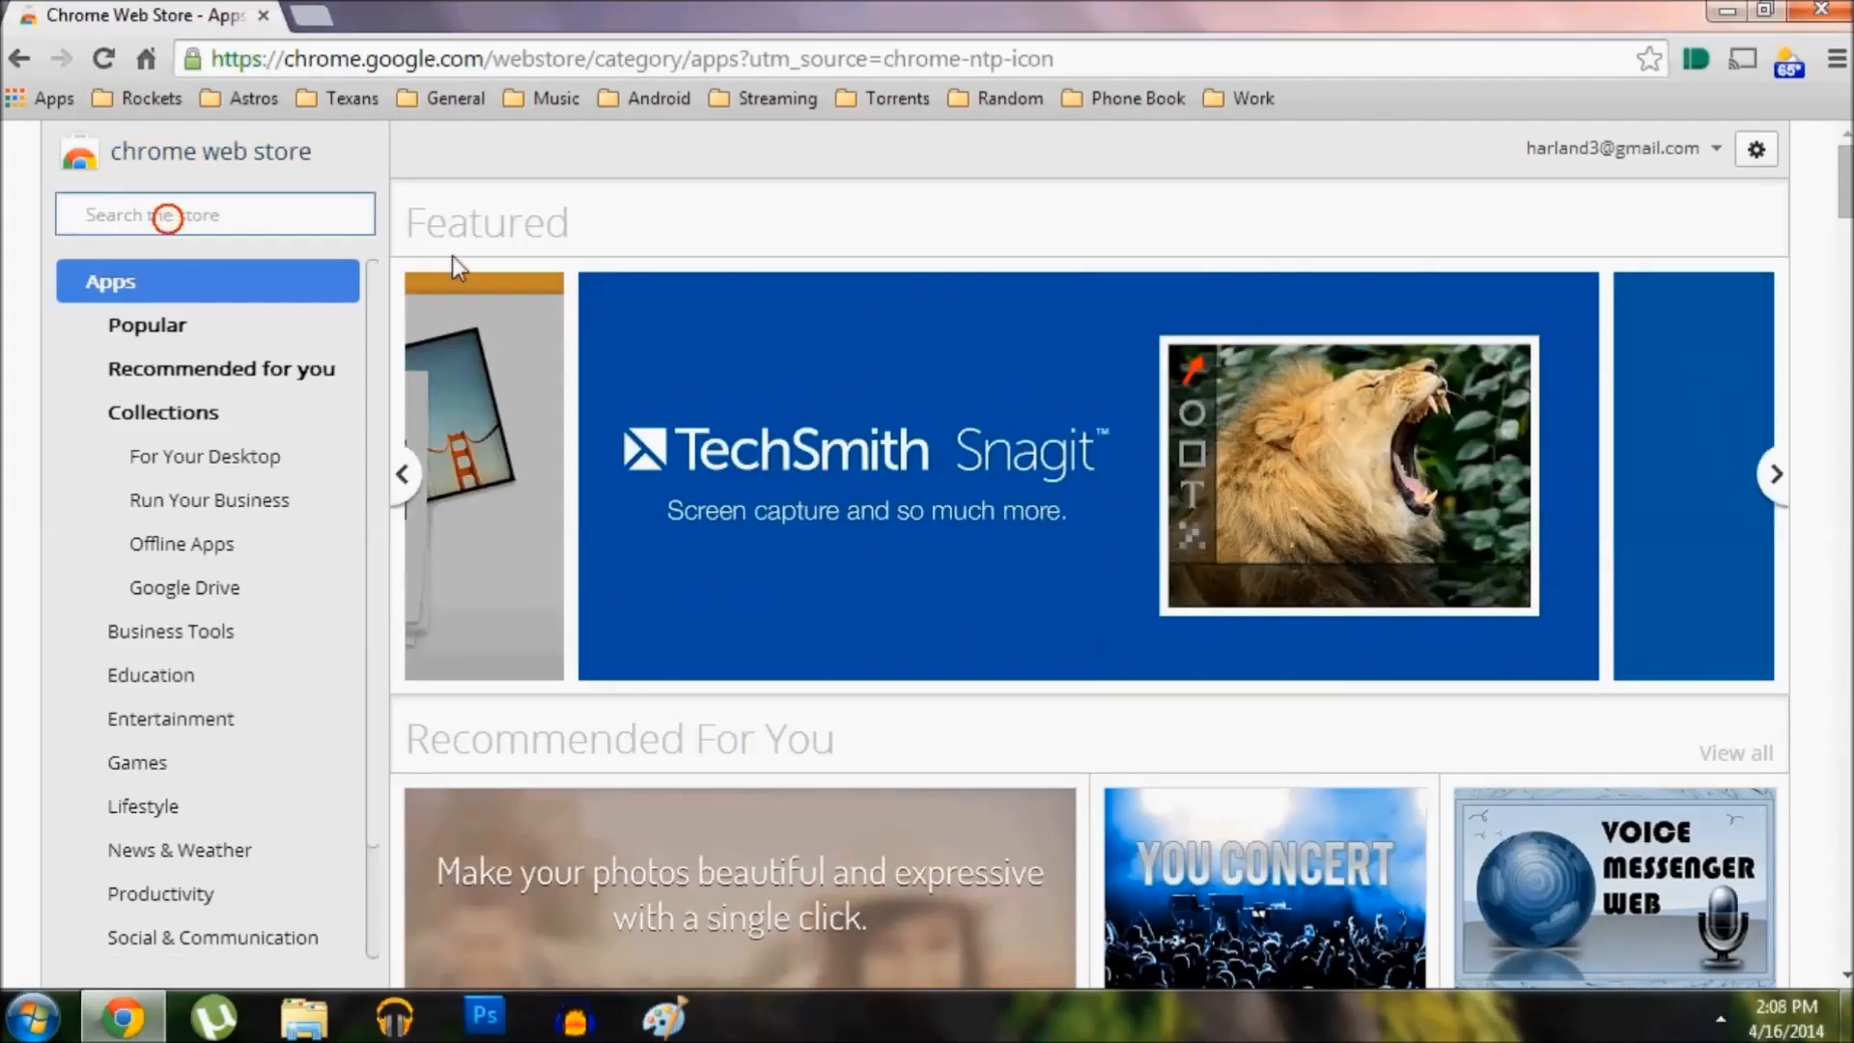
pyautogui.write('chrome remote de')
pyautogui.click(275, 253)
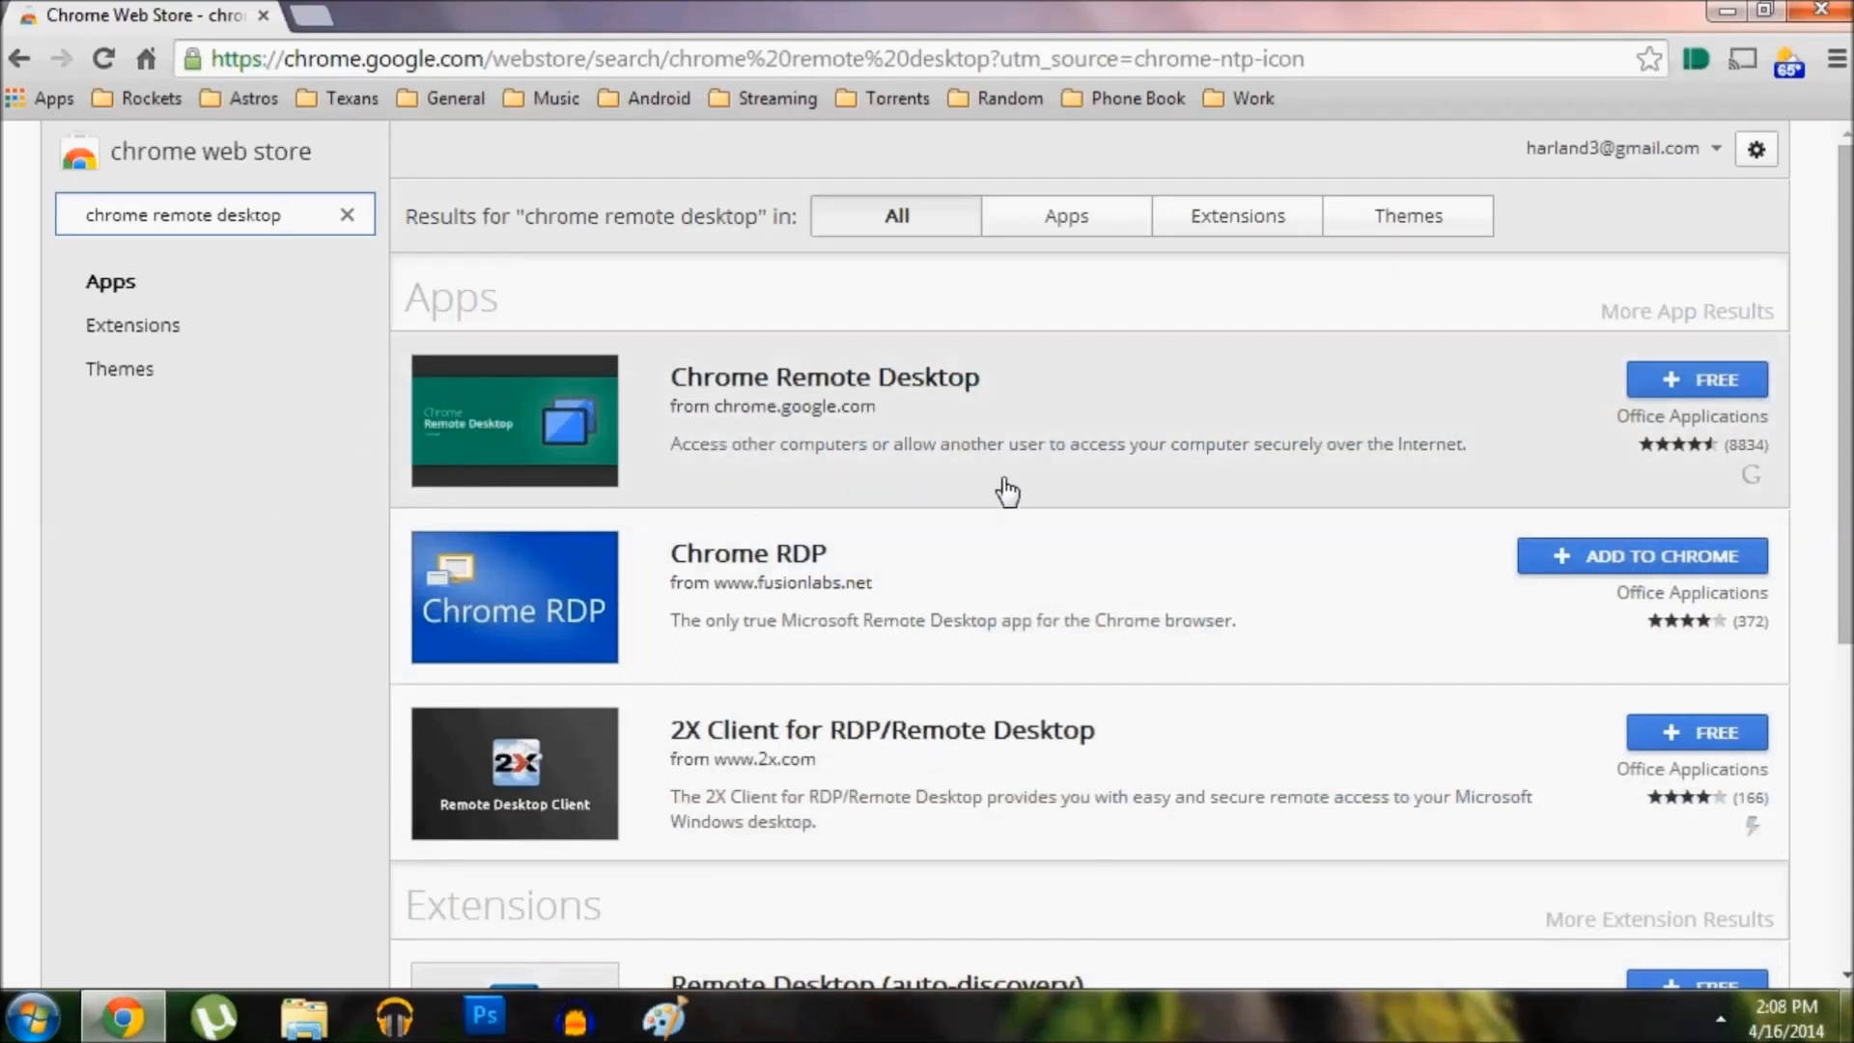
pyautogui.click(1696, 379)
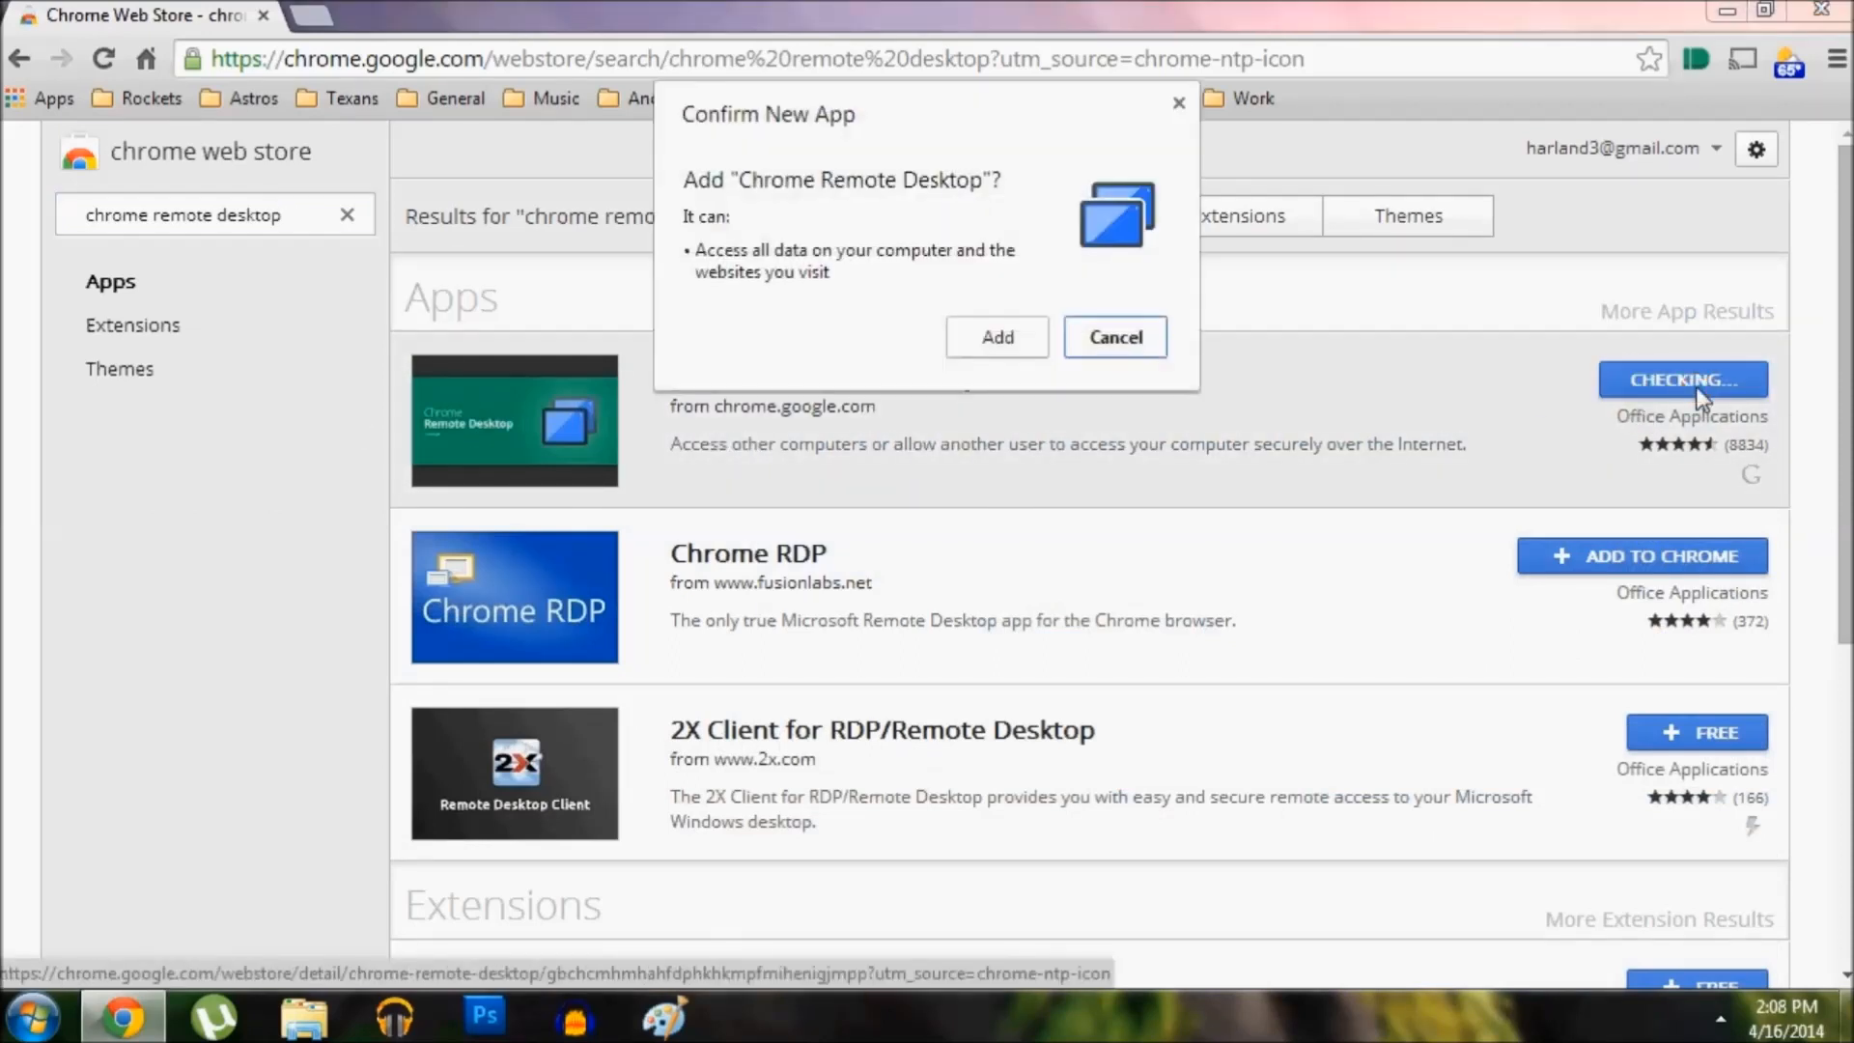
pyautogui.click(996, 336)
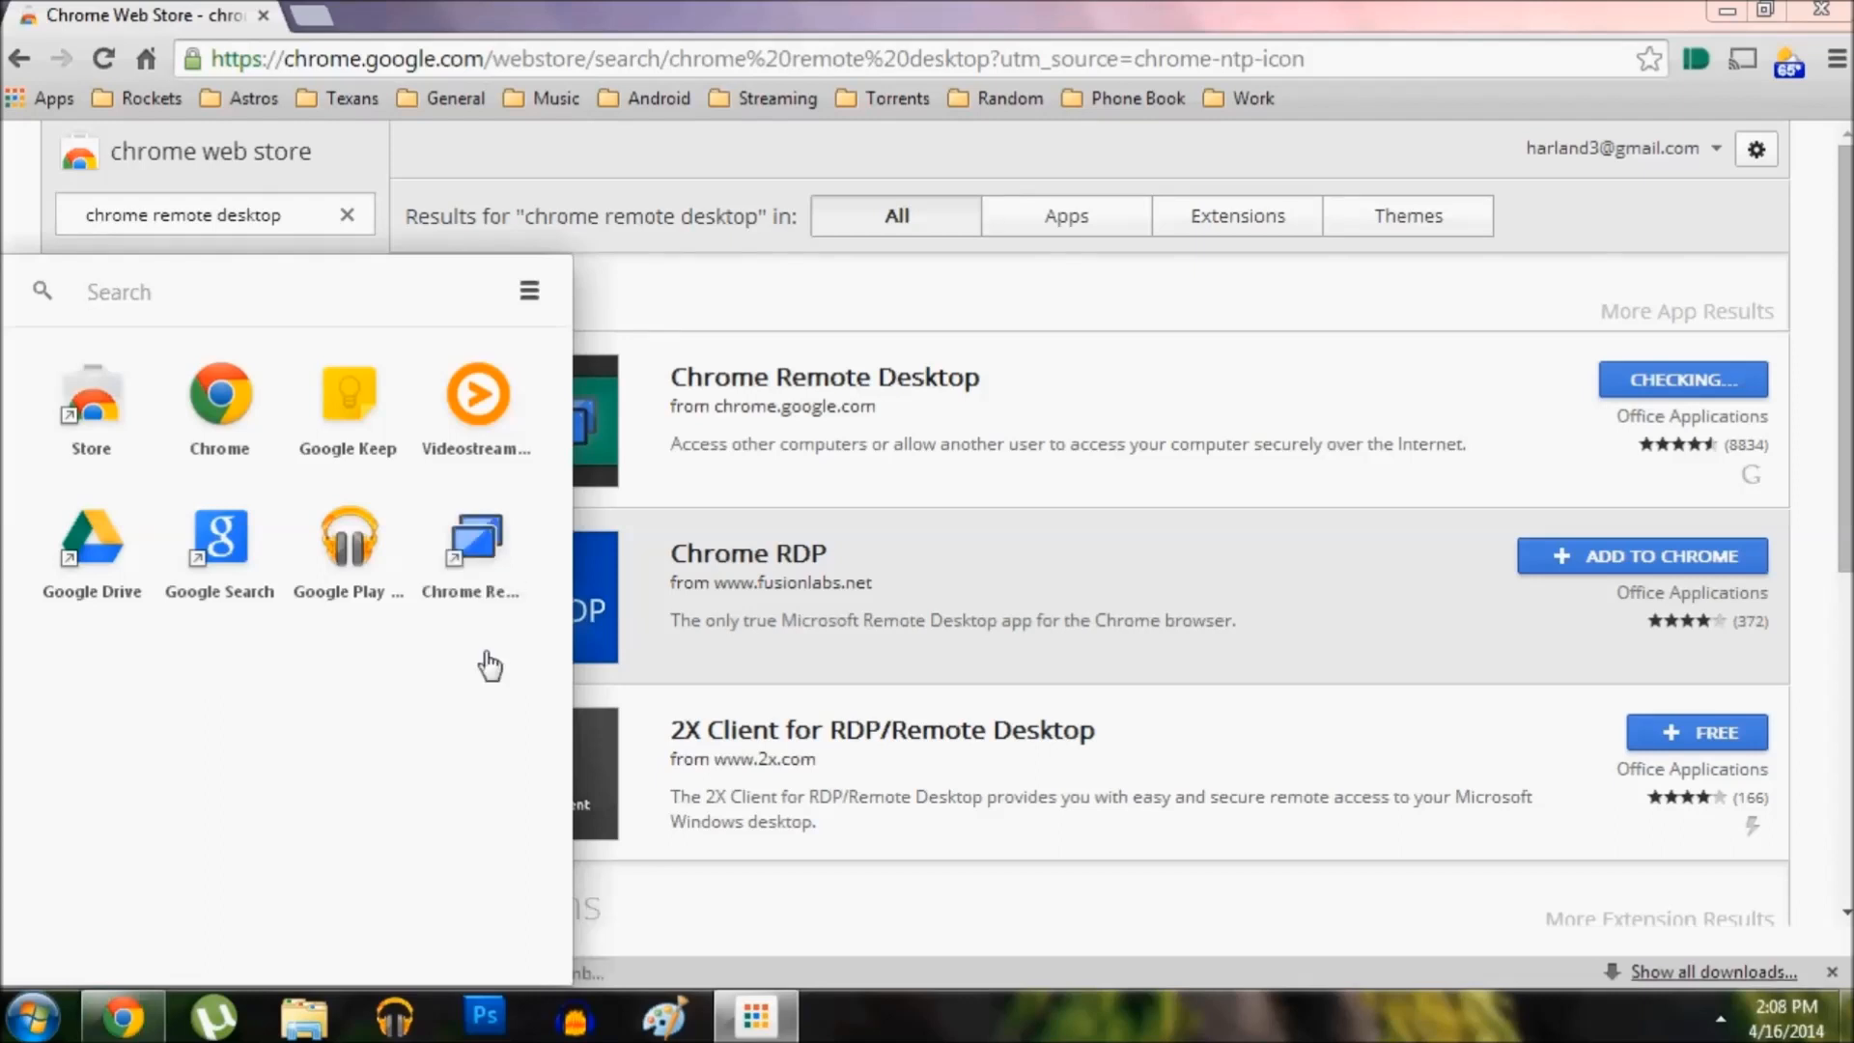
pyautogui.click(476, 550)
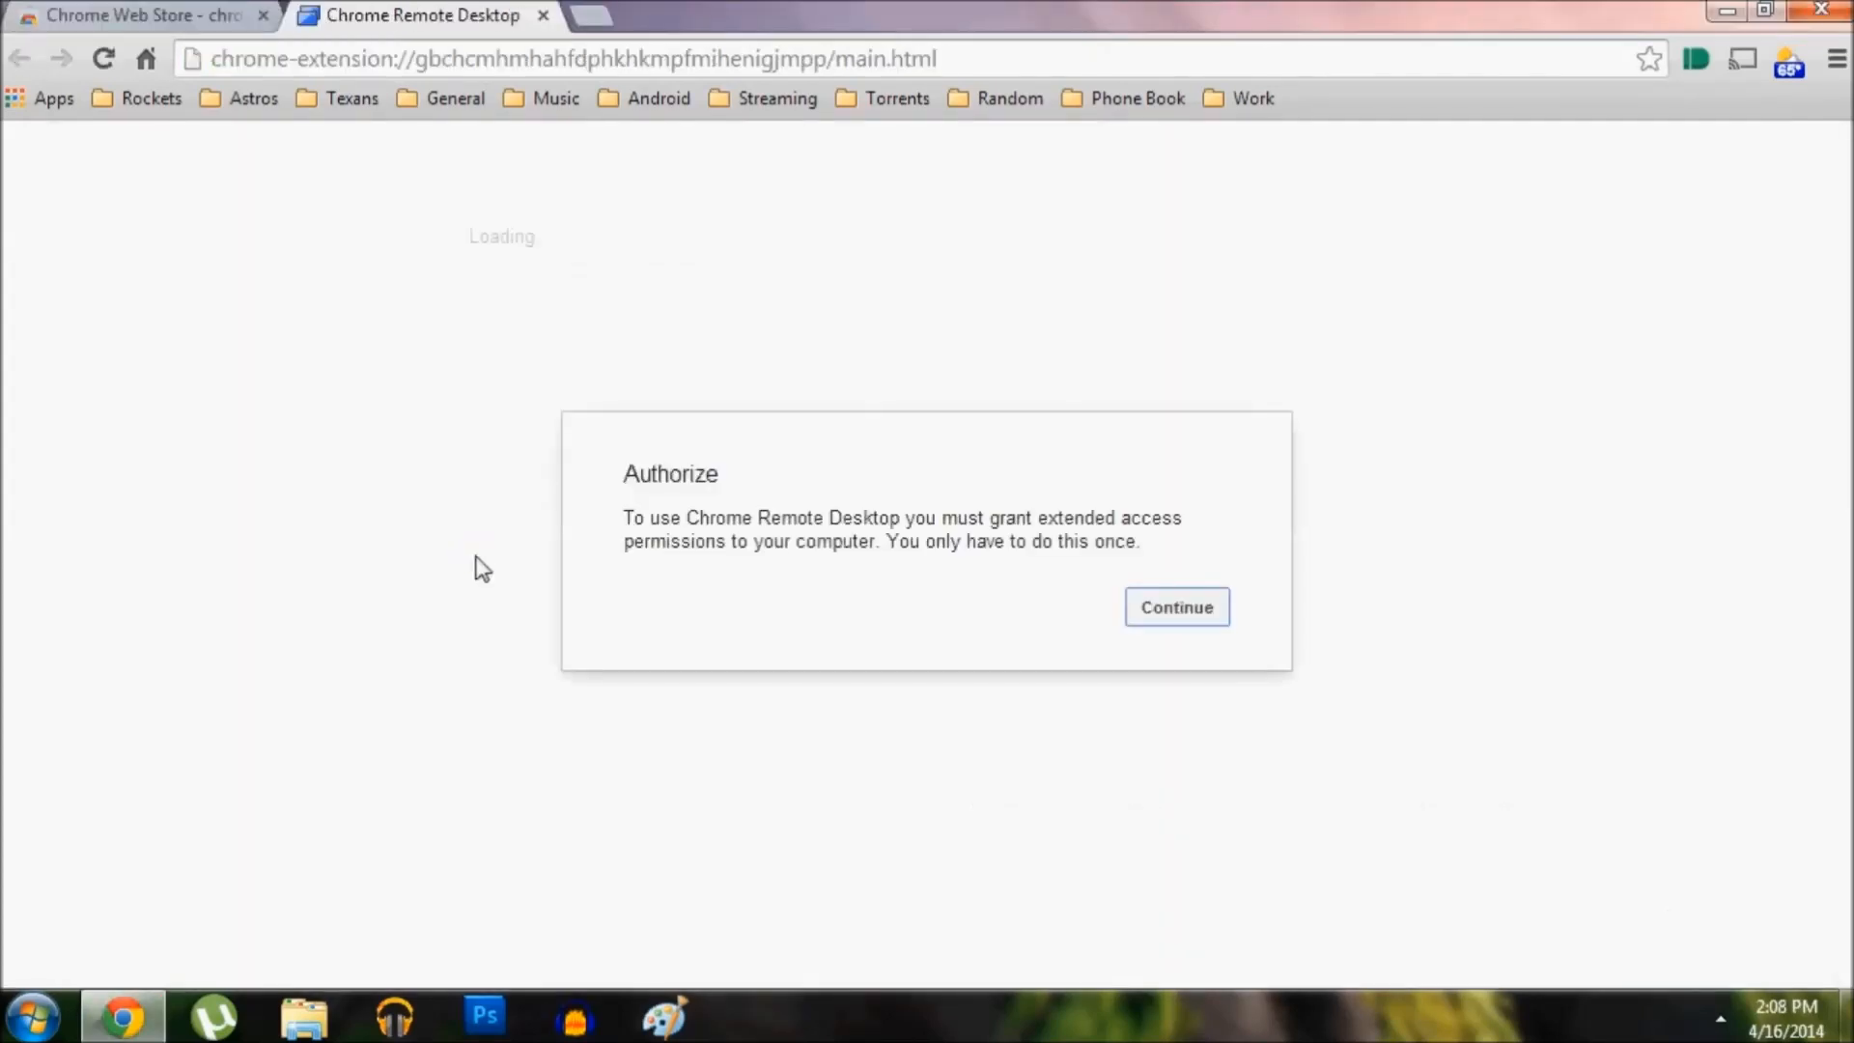
# - Authorize the app's extended and offline access and get started under My Computers
pyautogui.click(1209, 614)
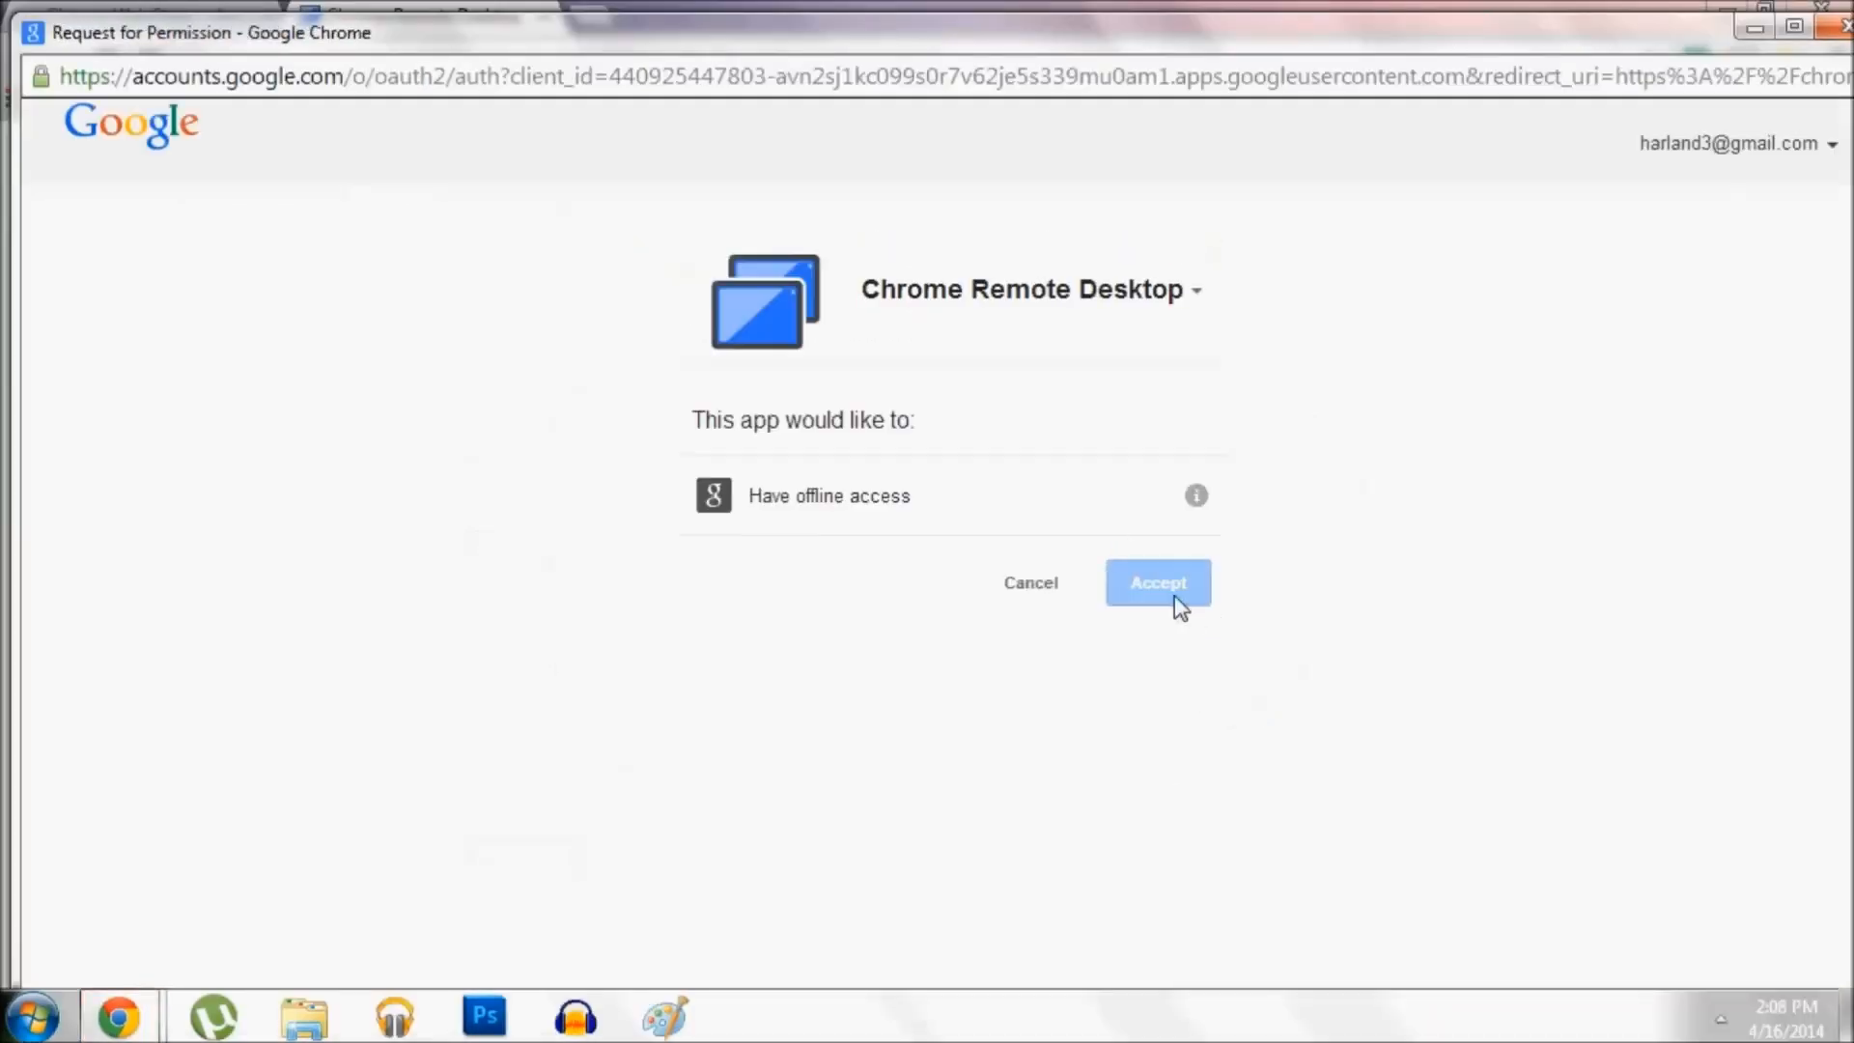
pyautogui.click(1175, 592)
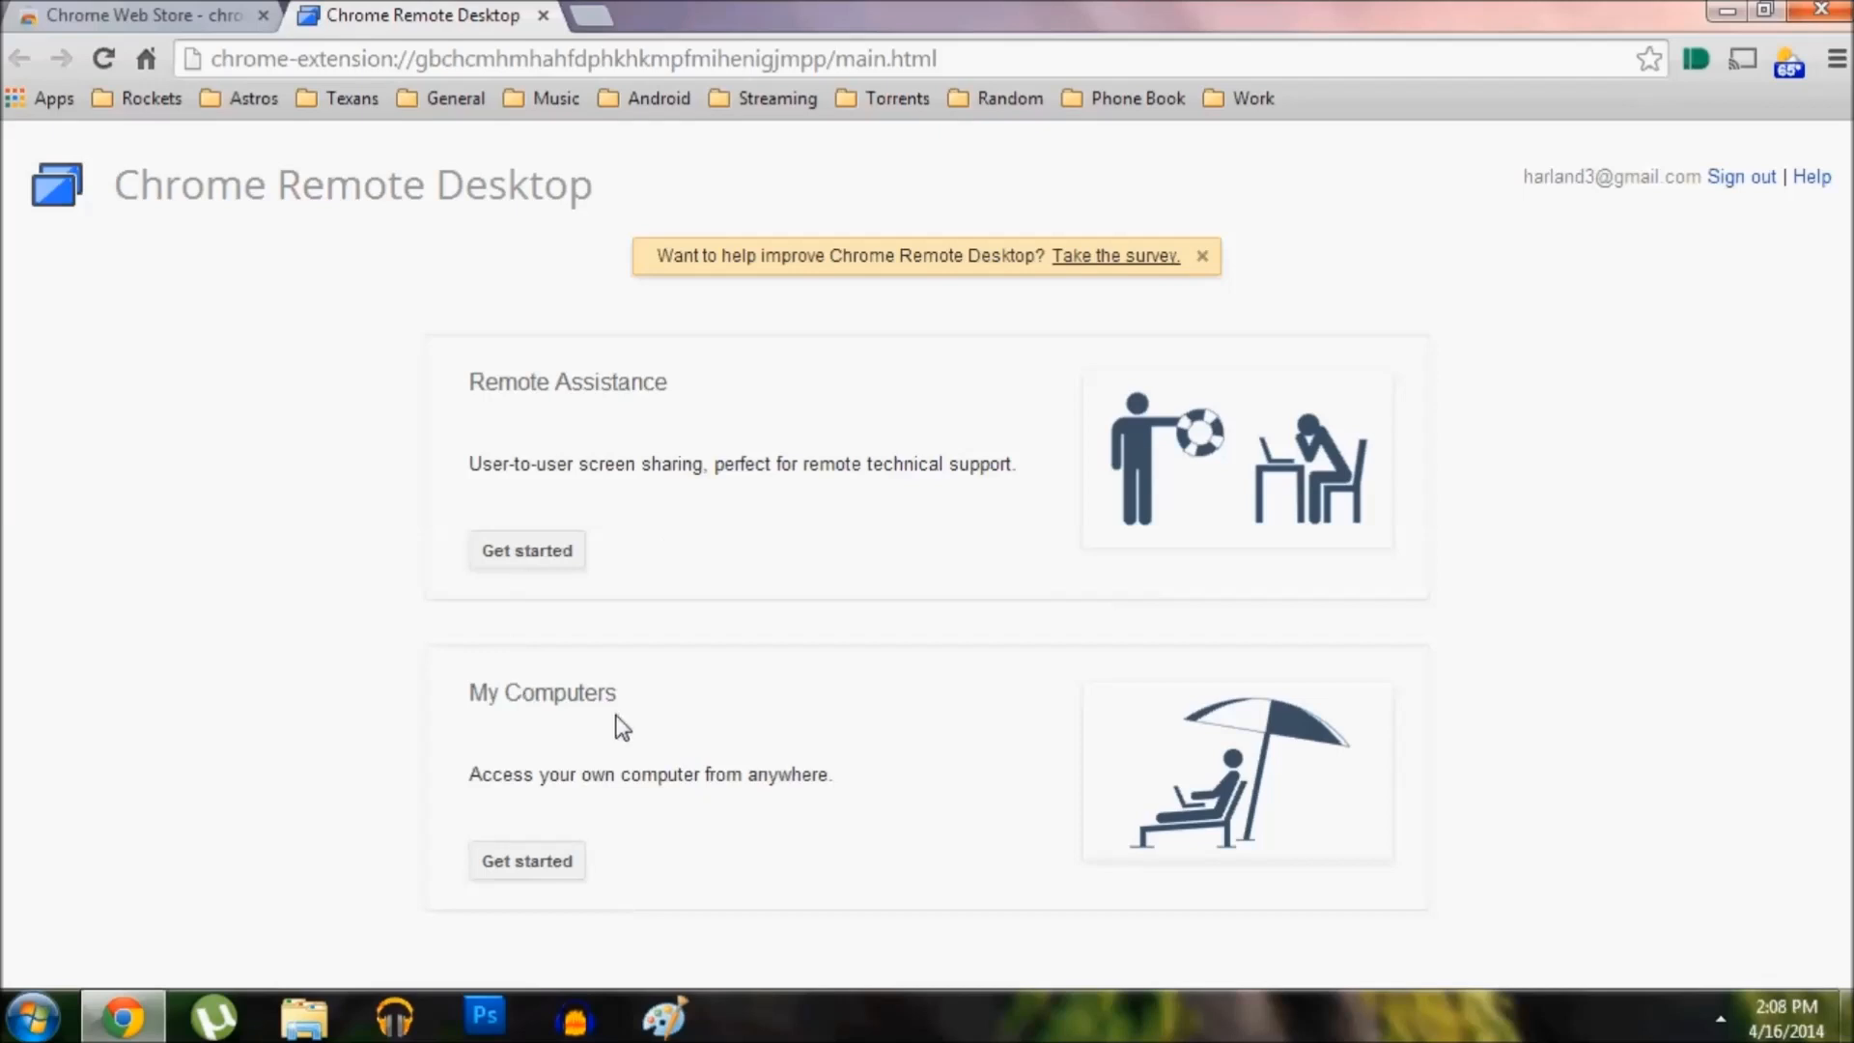
pyautogui.click(541, 874)
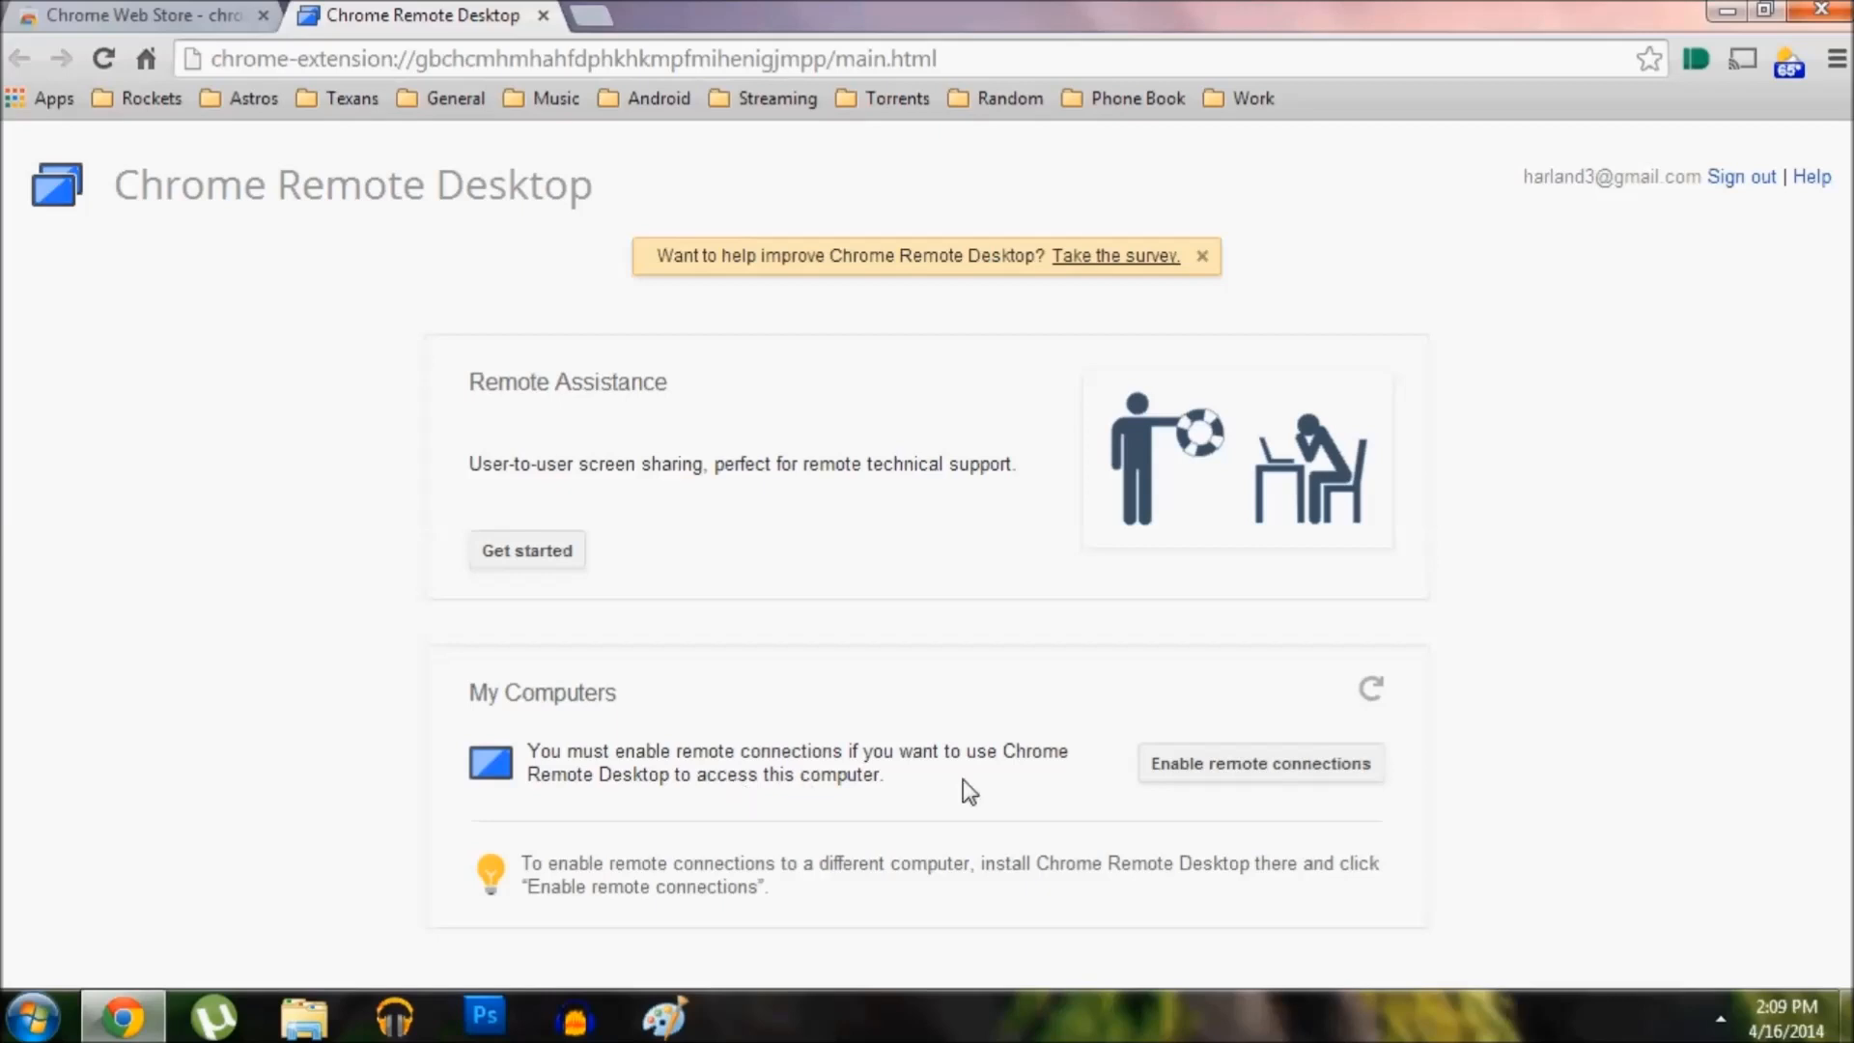
# - Enable remote connections to this PC with a PIN entered and confirmed
pyautogui.click(1330, 768)
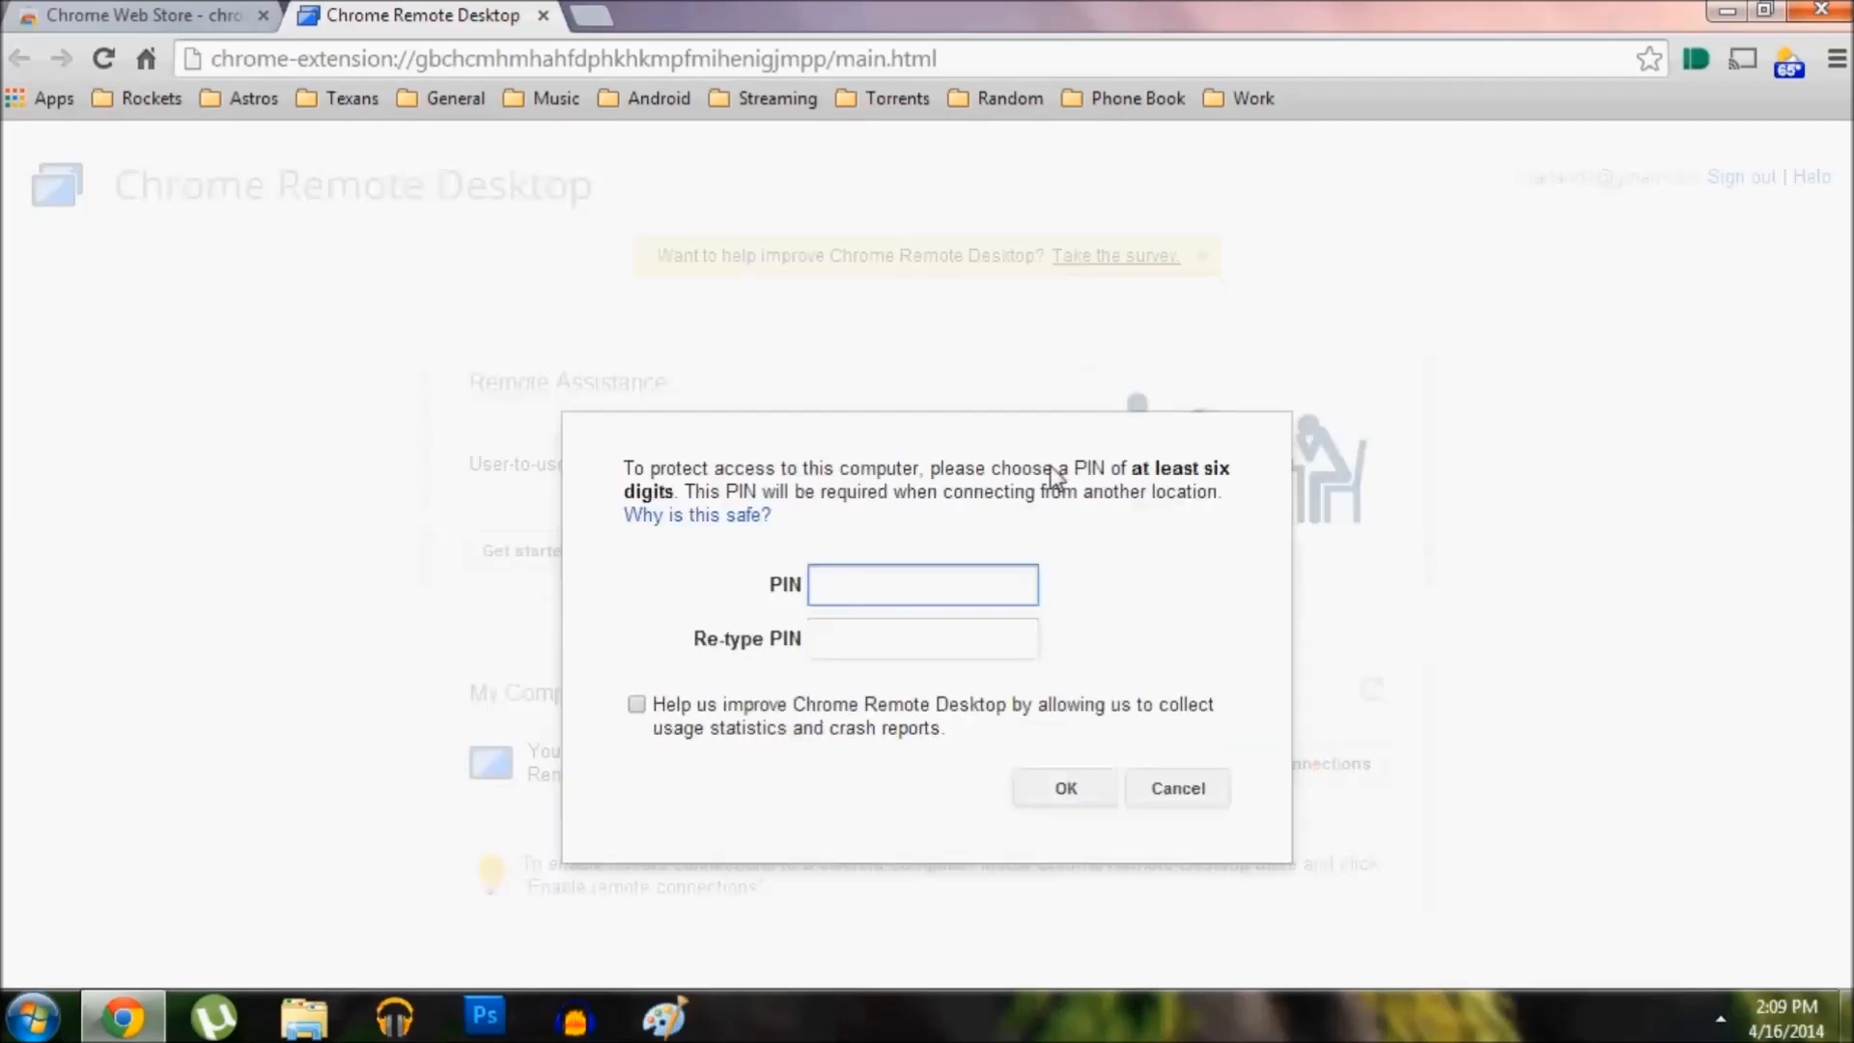
pyautogui.click(943, 632)
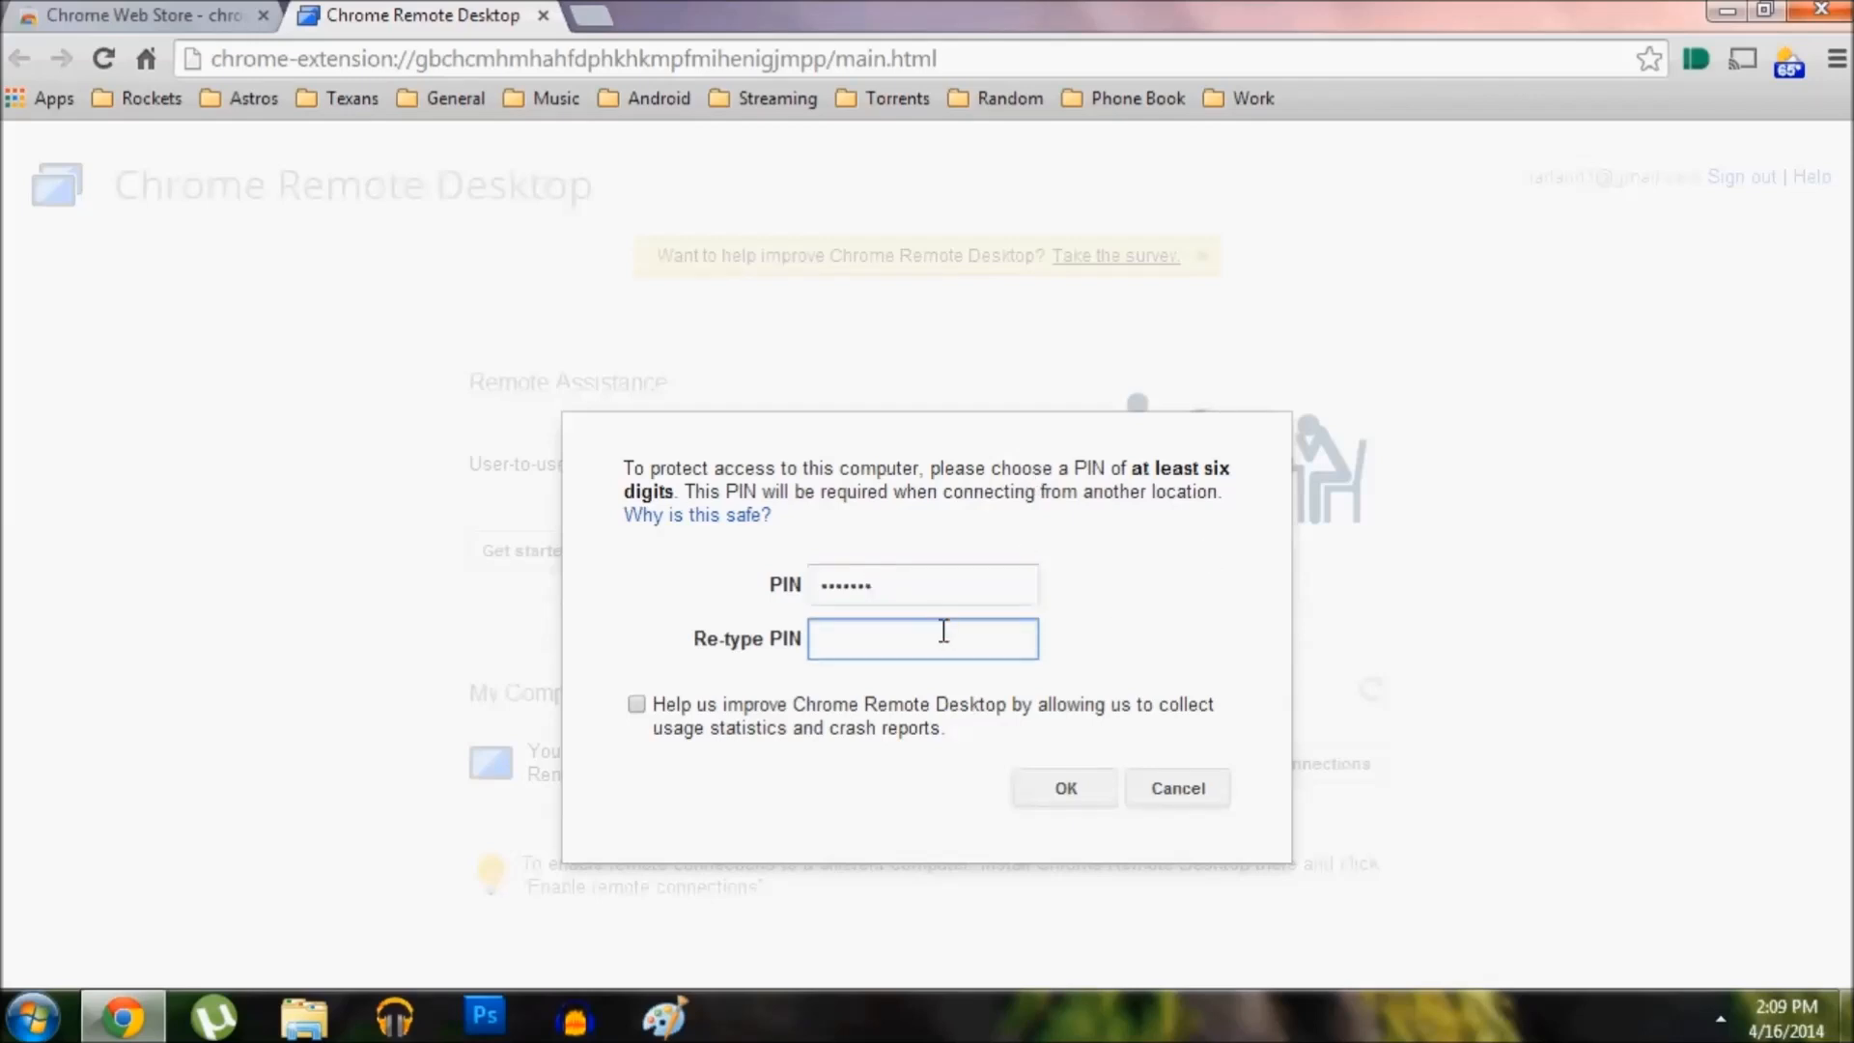
pyautogui.press('Return')
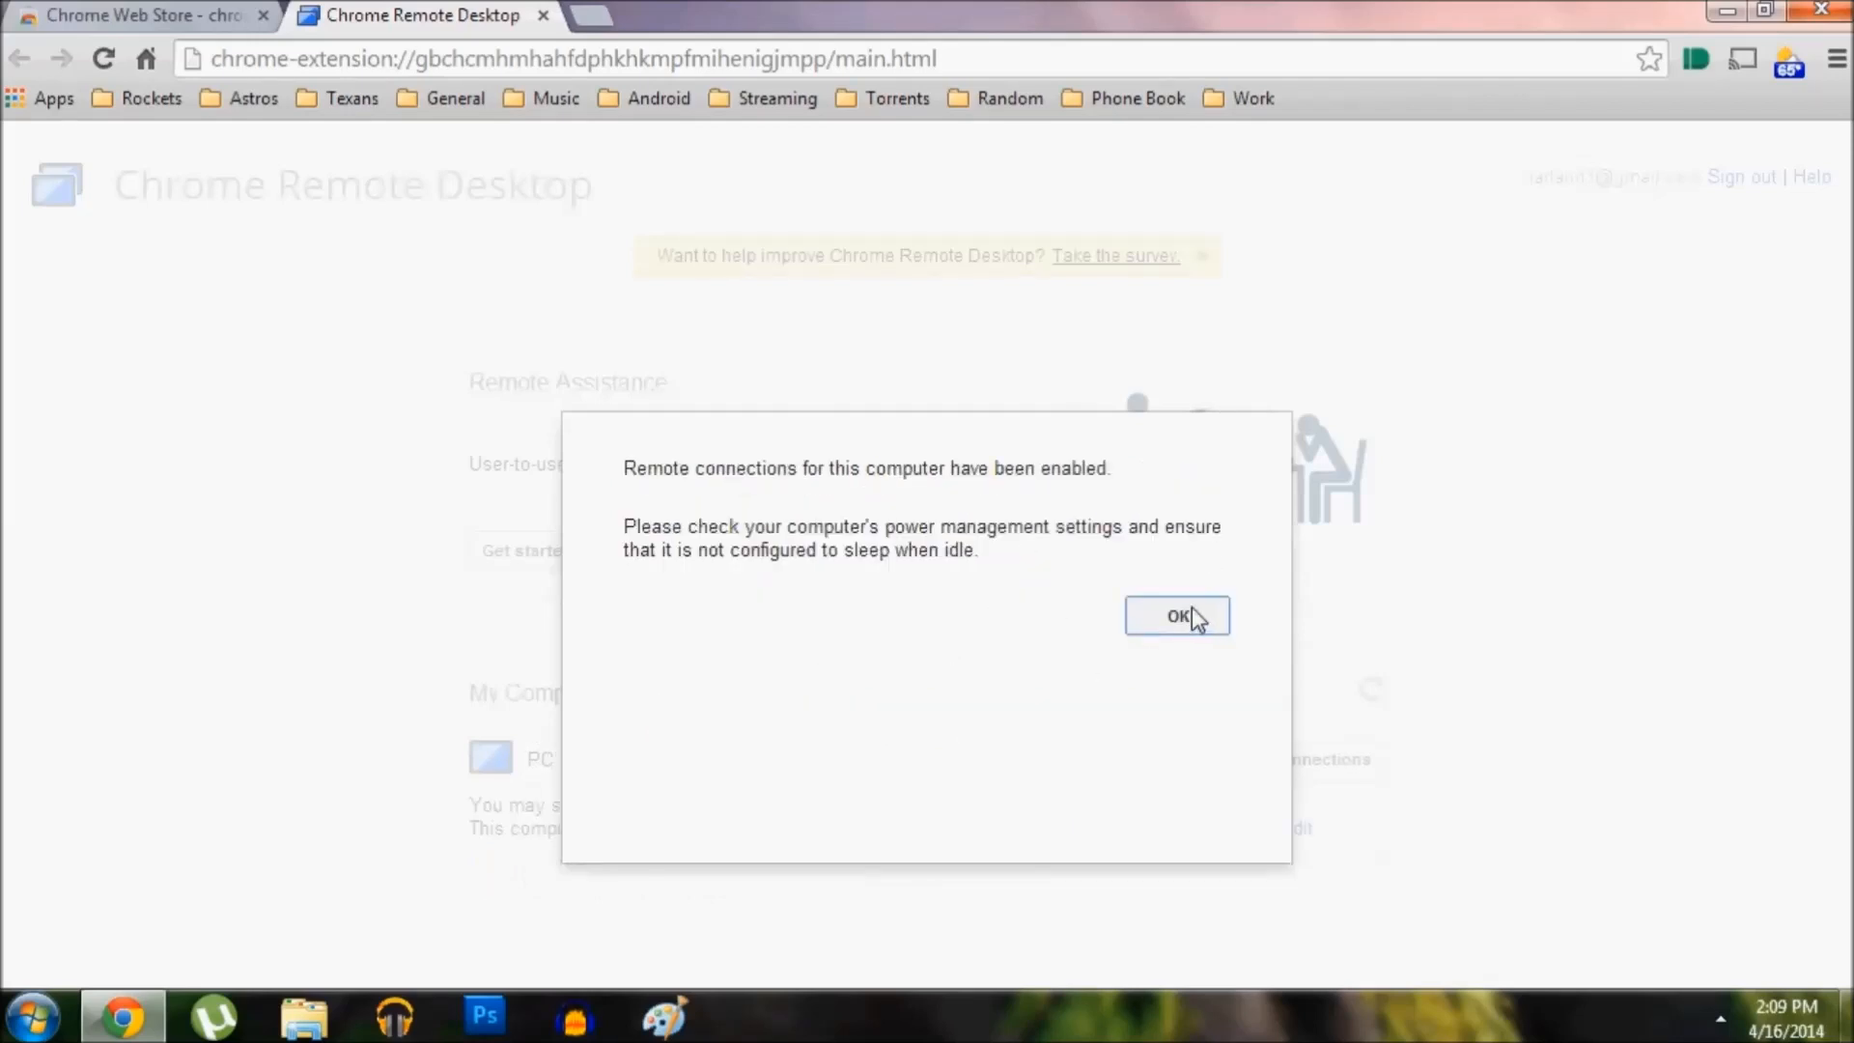
pyautogui.click(1178, 618)
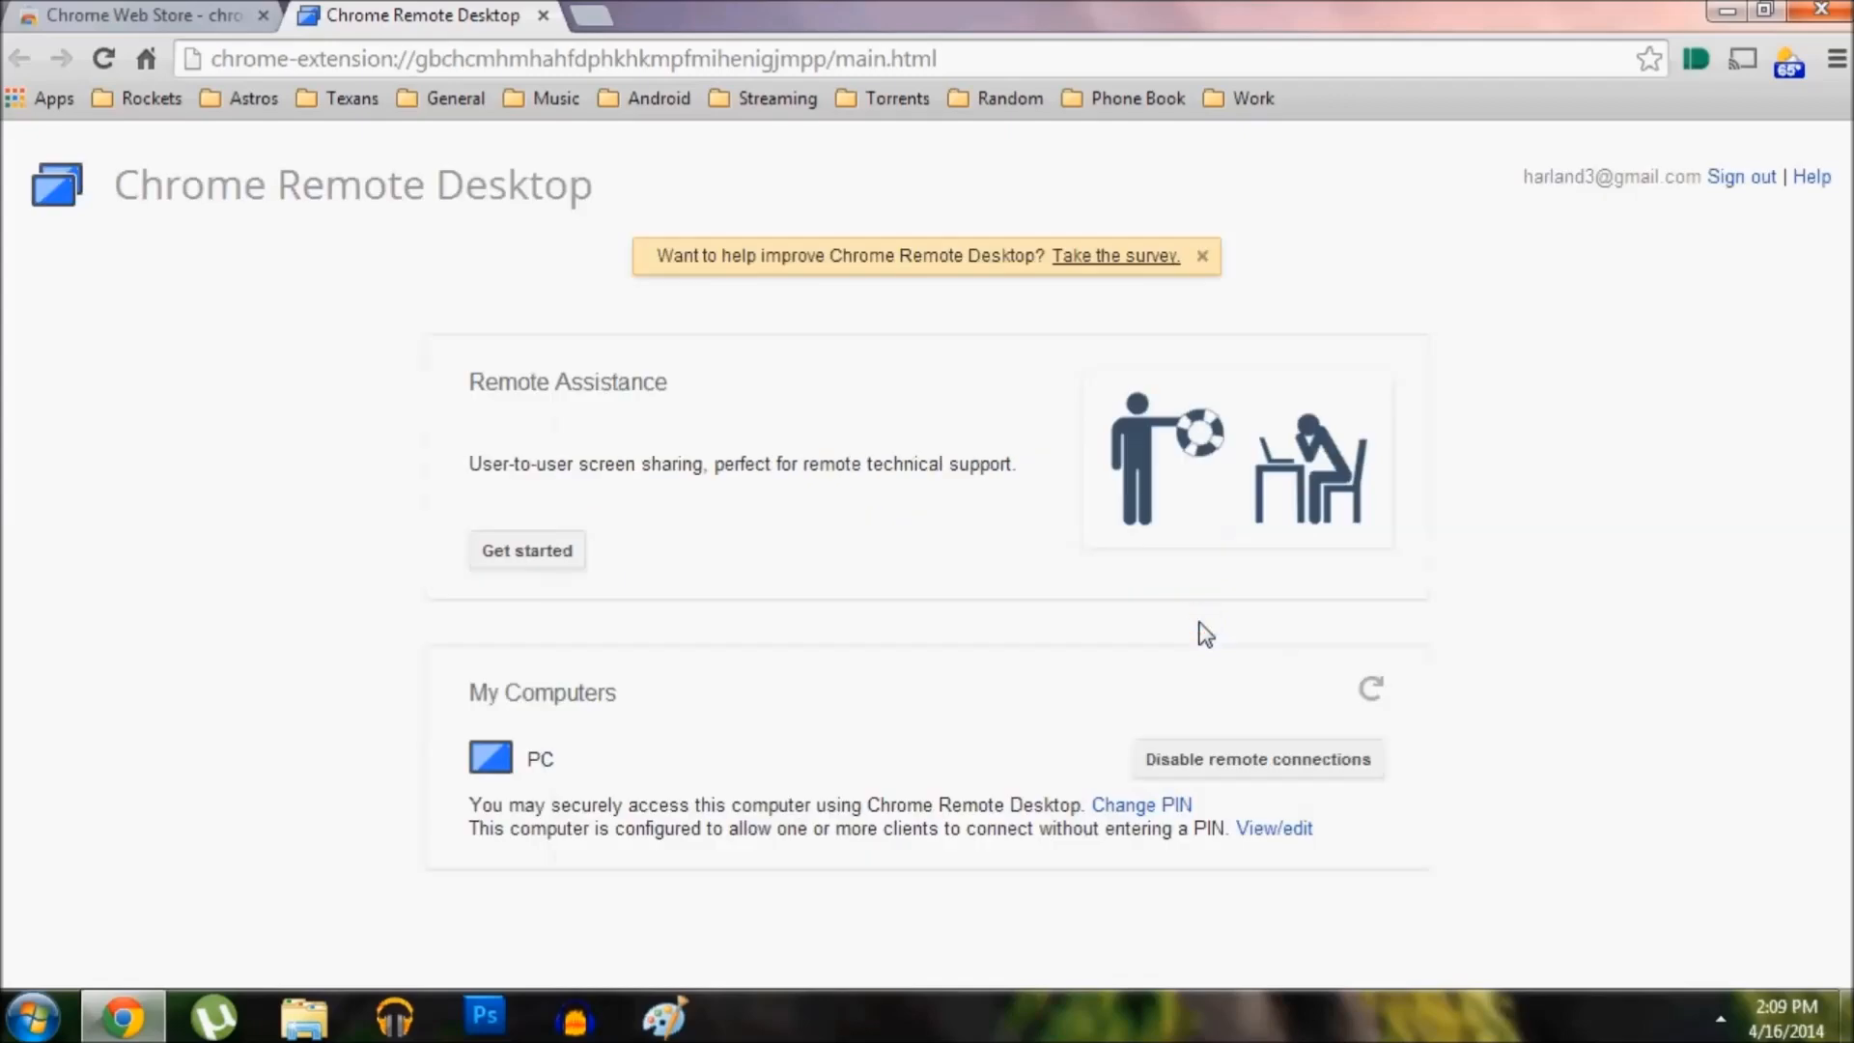